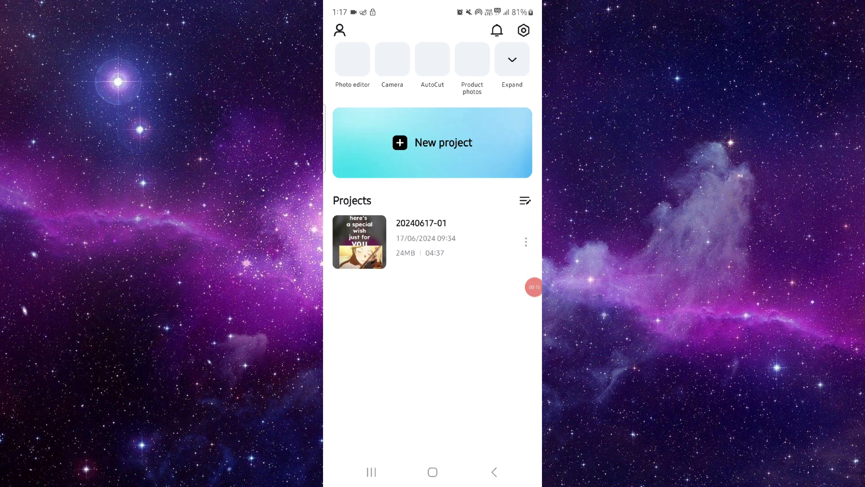
Clear CapCut's cached files from App info > Storage, dropping the cache from 5.57 MB to 0 B
{"action": "left_click", "coordinate": [371, 472]}
{"action": "left_click", "coordinate": [431, 81]}
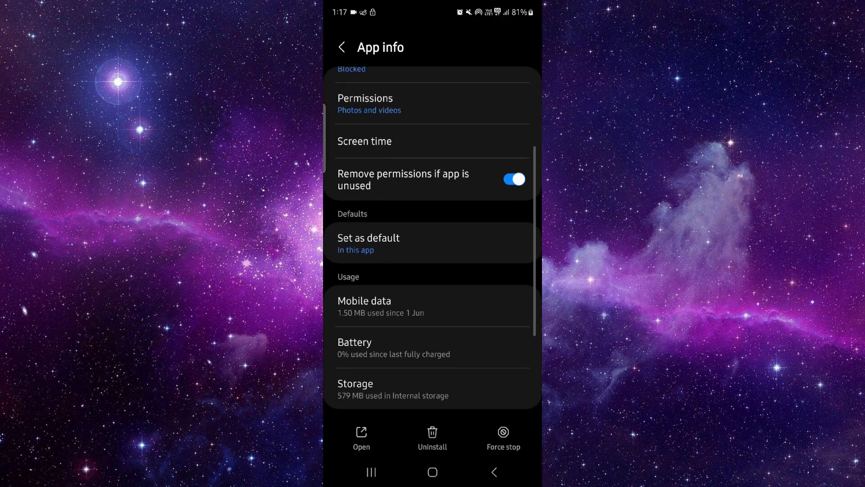
{"action": "scroll", "coordinate": [432, 244], "scroll_direction": "down", "scroll_amount": 2}
{"action": "left_click", "coordinate": [433, 289]}
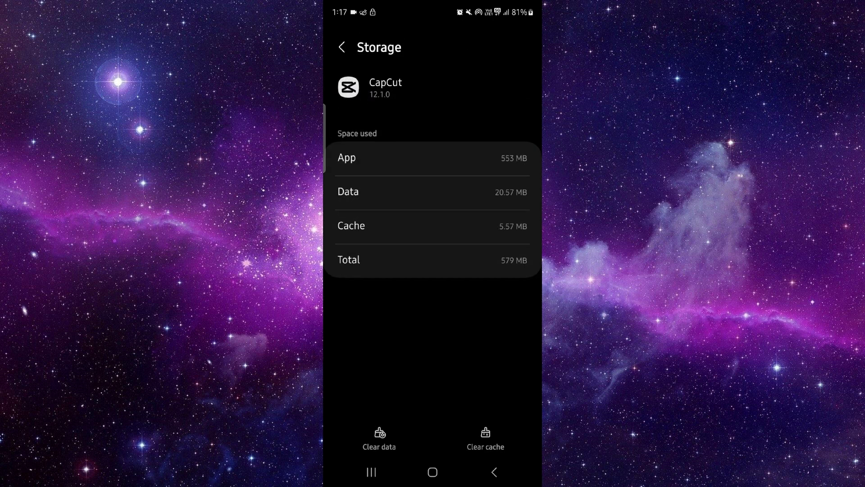
{"action": "left_click", "coordinate": [485, 438]}
Return to CapCut's home screen through the recent apps list
{"action": "left_click", "coordinate": [371, 472]}
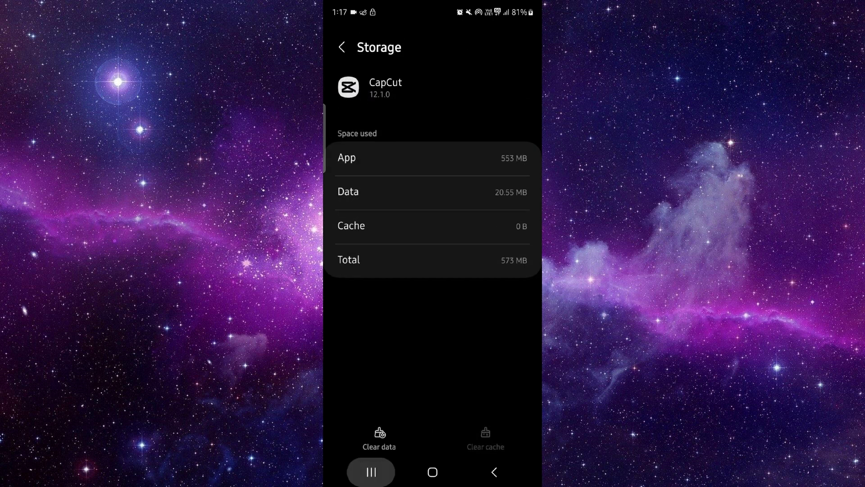
{"action": "mouse_move", "coordinate": [378, 217]}
{"action": "left_mouse_down"}
{"action": "mouse_move", "coordinate": [487, 216]}
{"action": "mouse_move", "coordinate": [378, 216]}
{"action": "left_mouse_up"}
{"action": "left_click", "coordinate": [432, 237]}
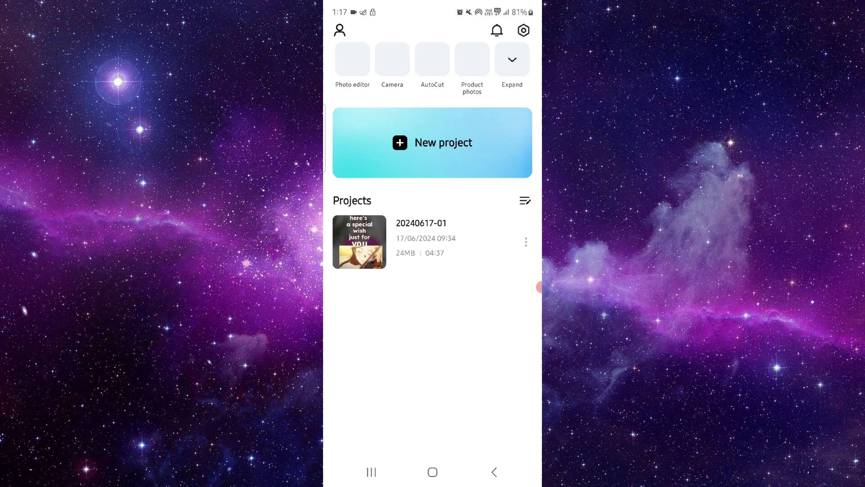